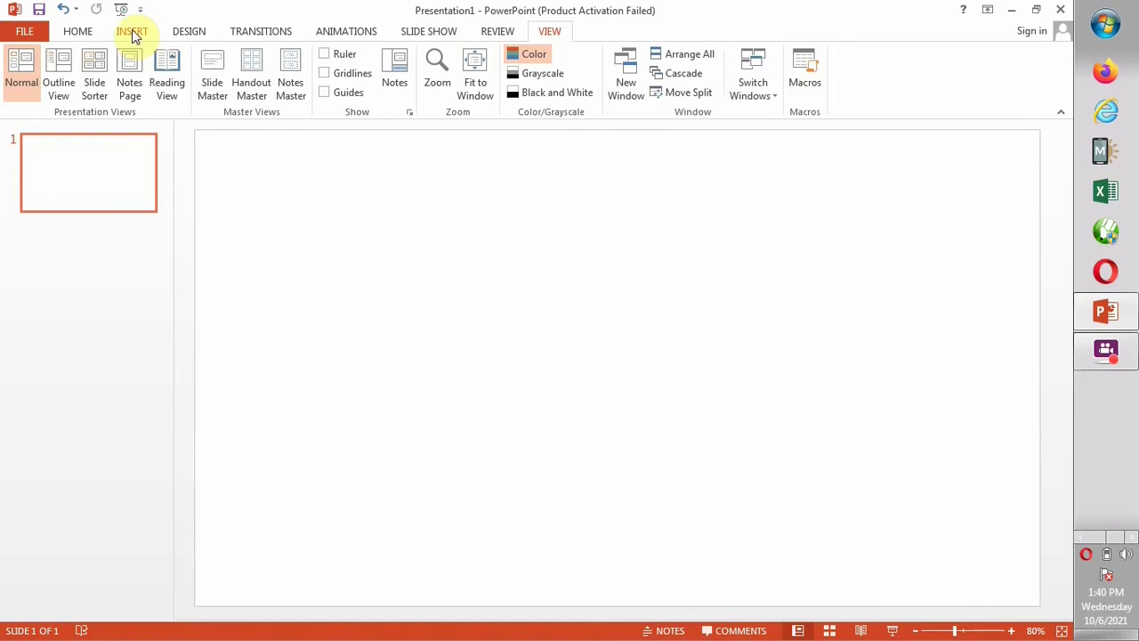
Step: Search the Desktop for the IMAGES folder from the Insert Pictures dialog
left_click(134, 36)
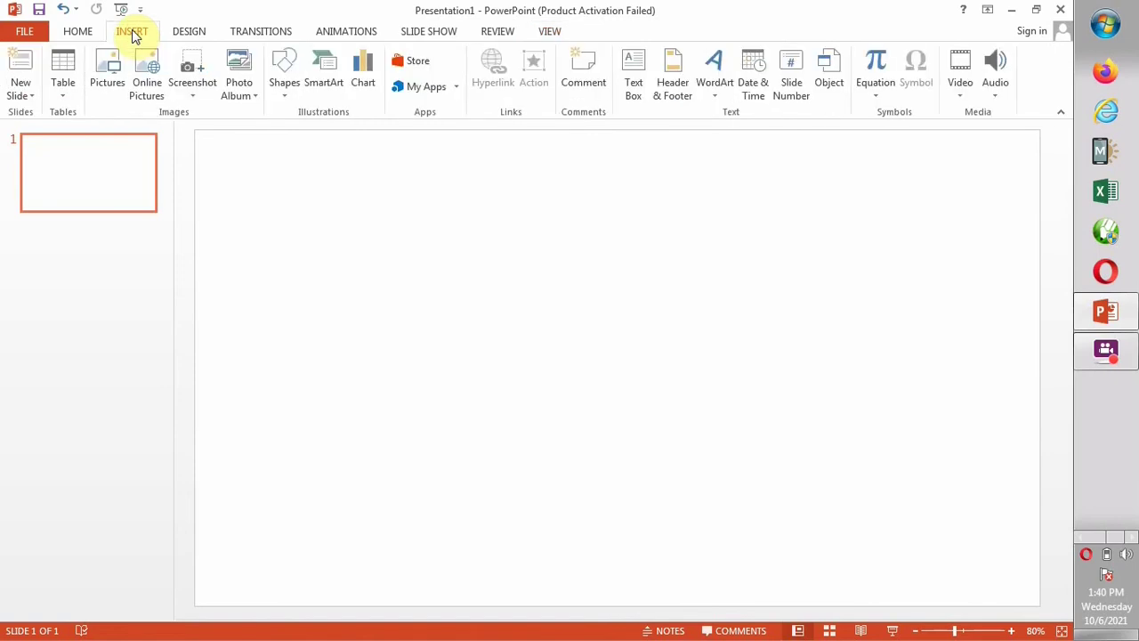
left_click(106, 83)
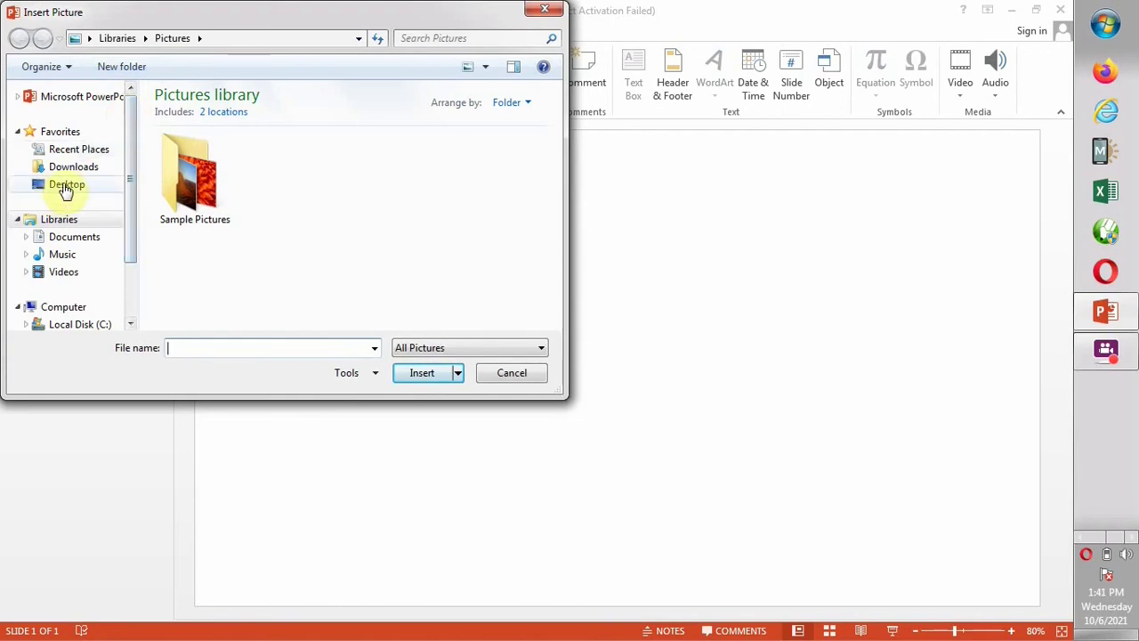
left_click(64, 189)
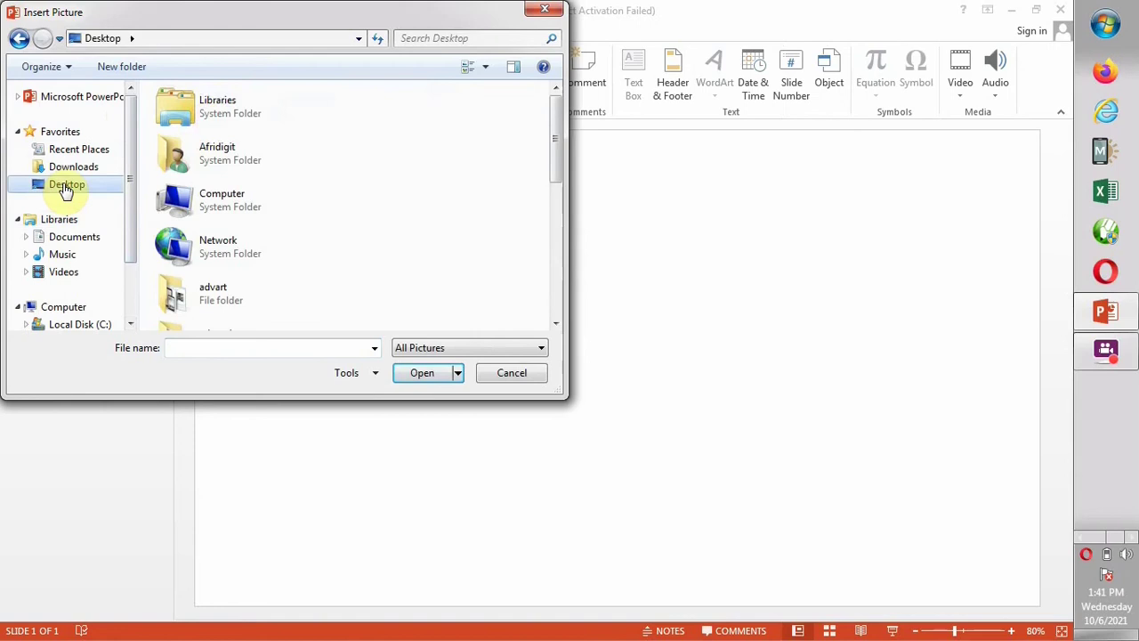
left_click(427, 35)
left_click(430, 36)
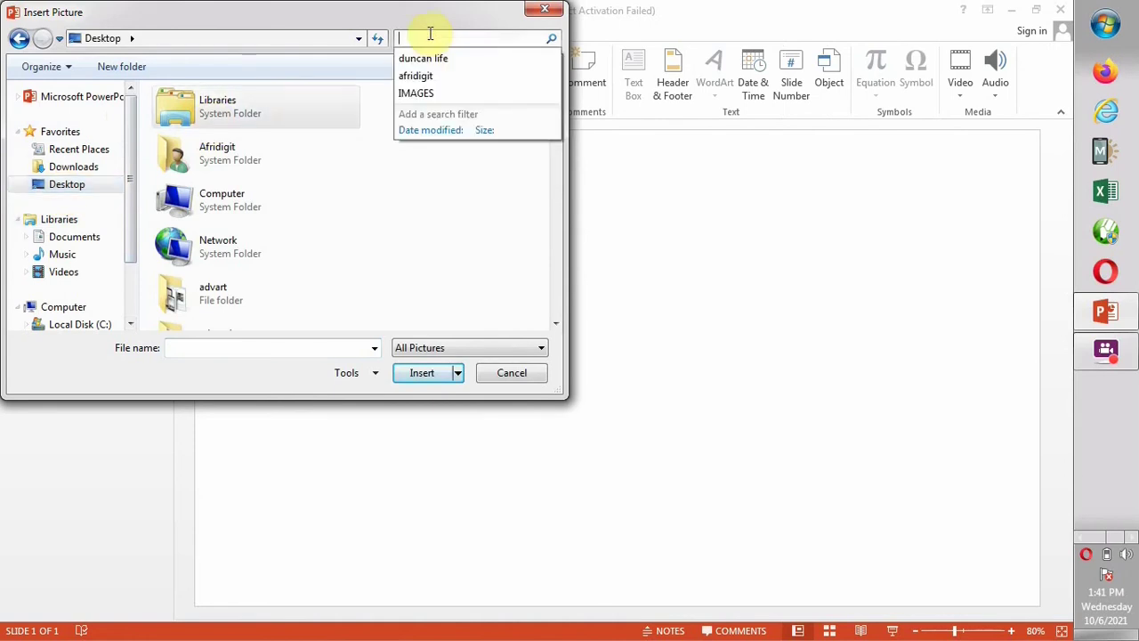
left_click(428, 100)
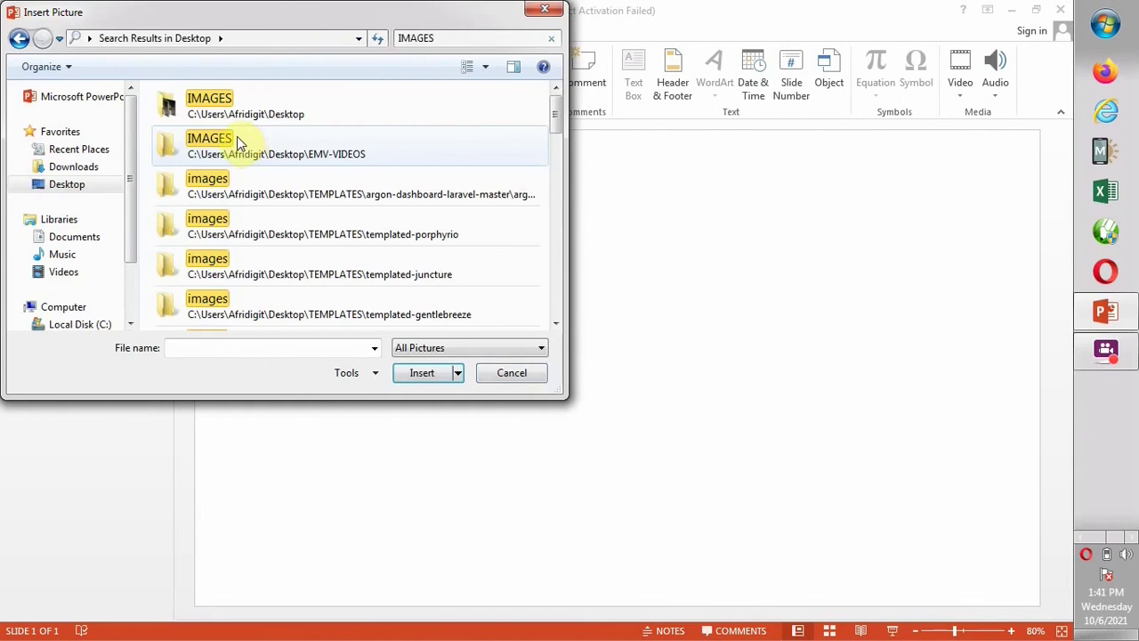
Step: Open the IMAGES folder and insert the front-facing photo of the smiling man
left_click(255, 112)
double_click(255, 112)
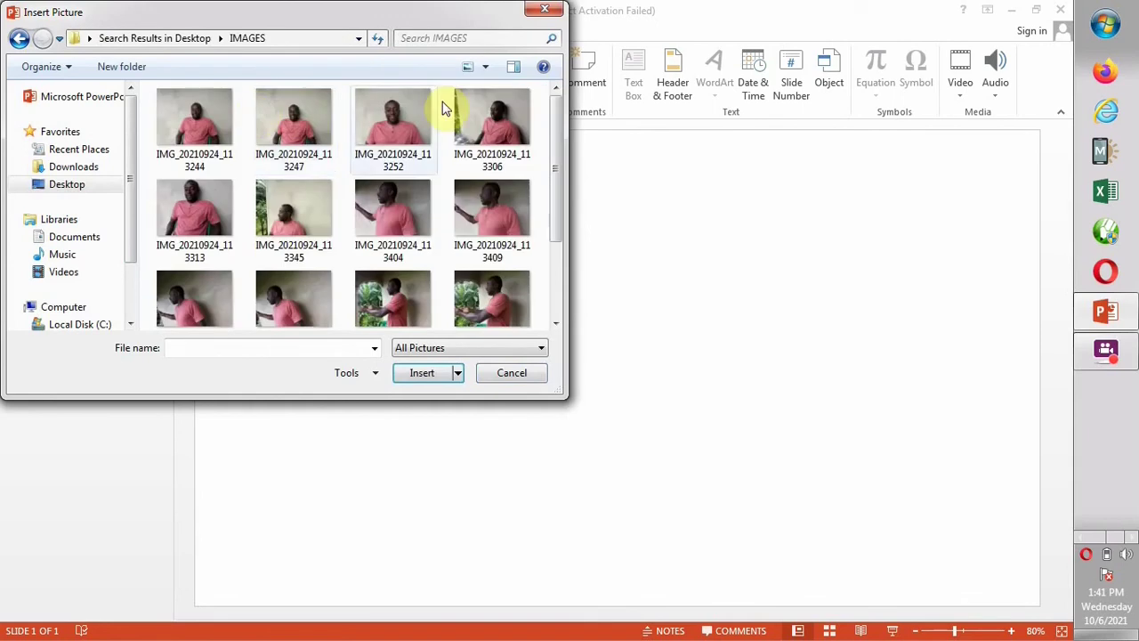
left_click_drag(558, 114, 570, 211)
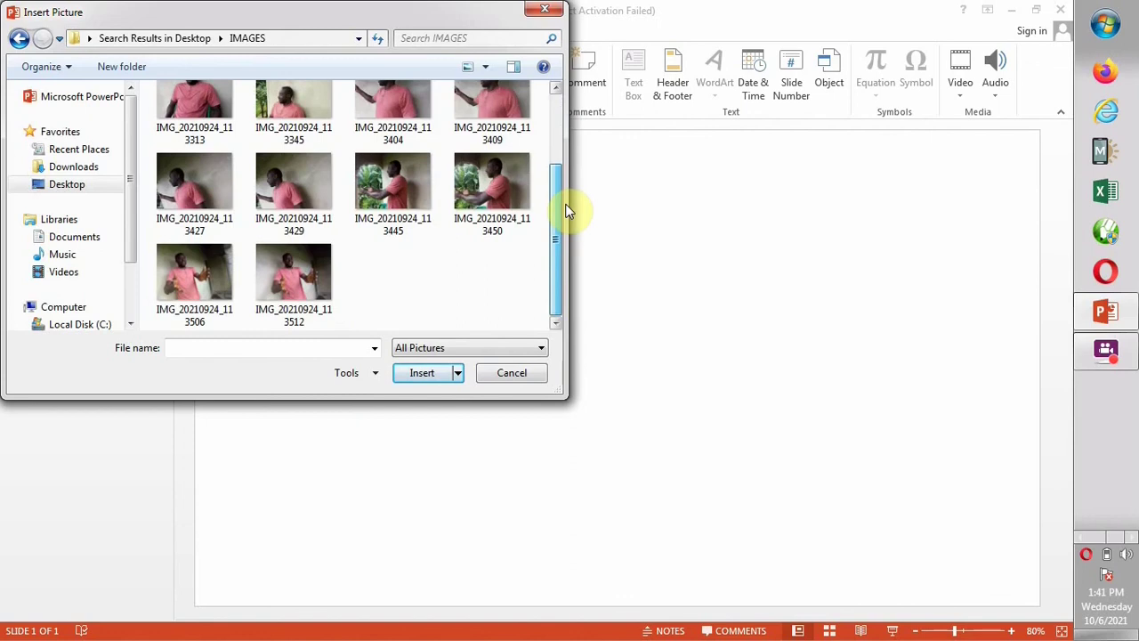
left_click_drag(569, 211, 553, 98)
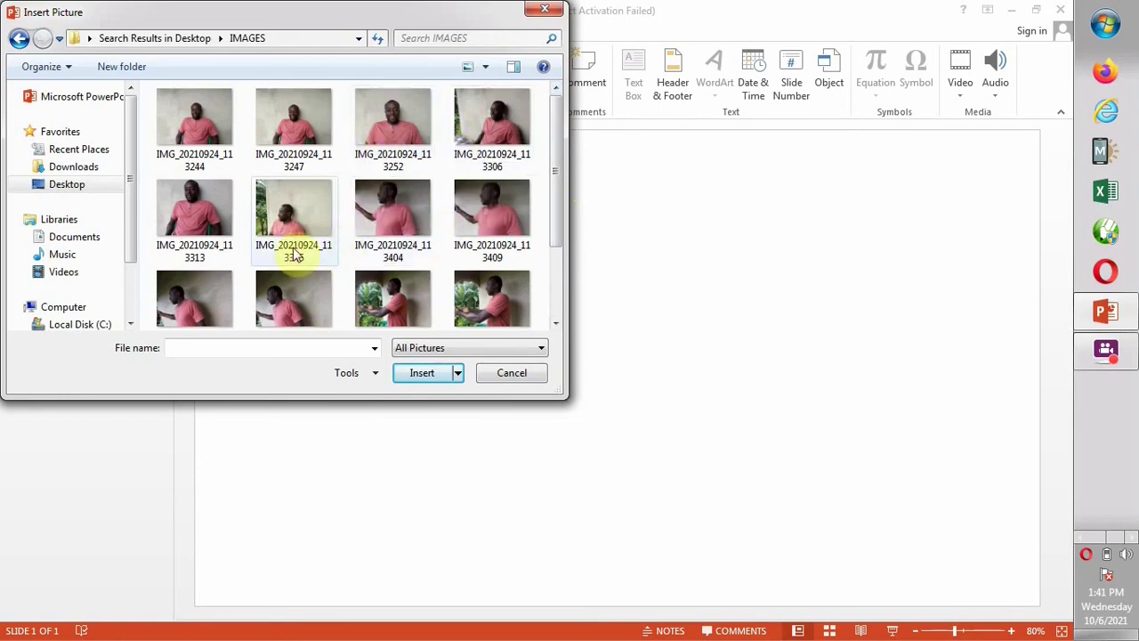
double_click(374, 142)
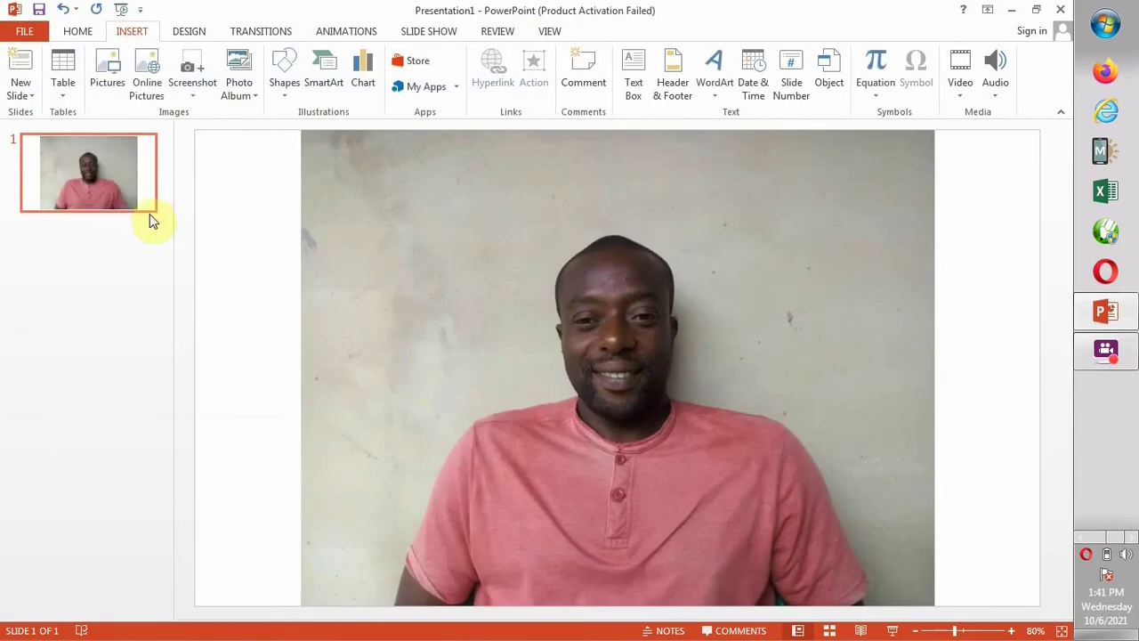
Step: Cut the front-facing photo and insert the side-profile photo of the man beside the plants
left_click(703, 350)
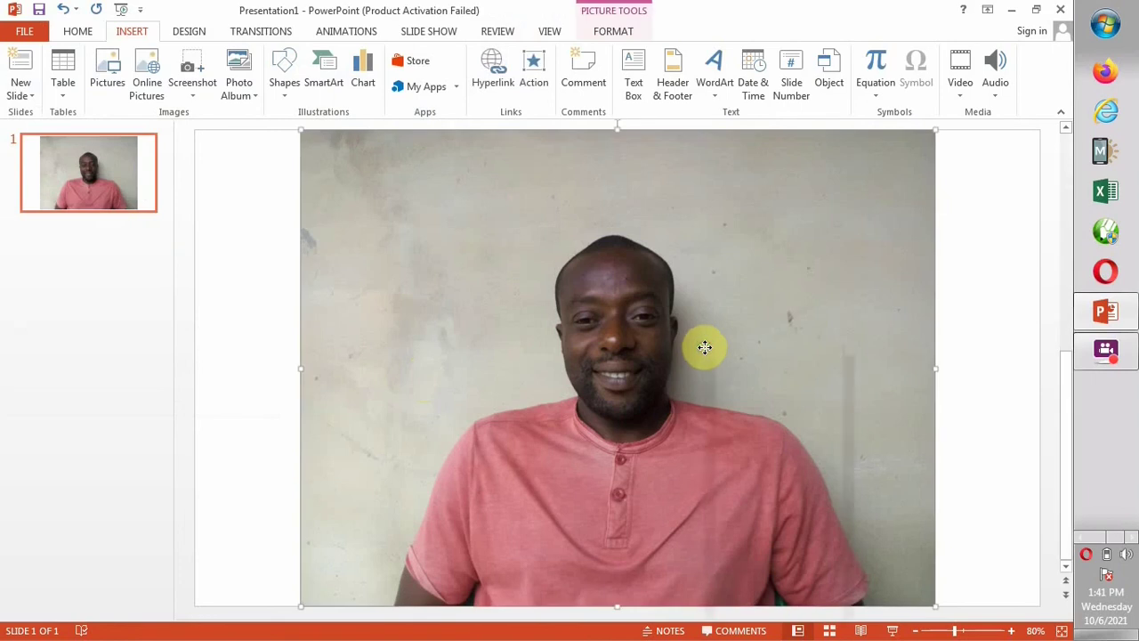
right_click(704, 348)
left_click(738, 360)
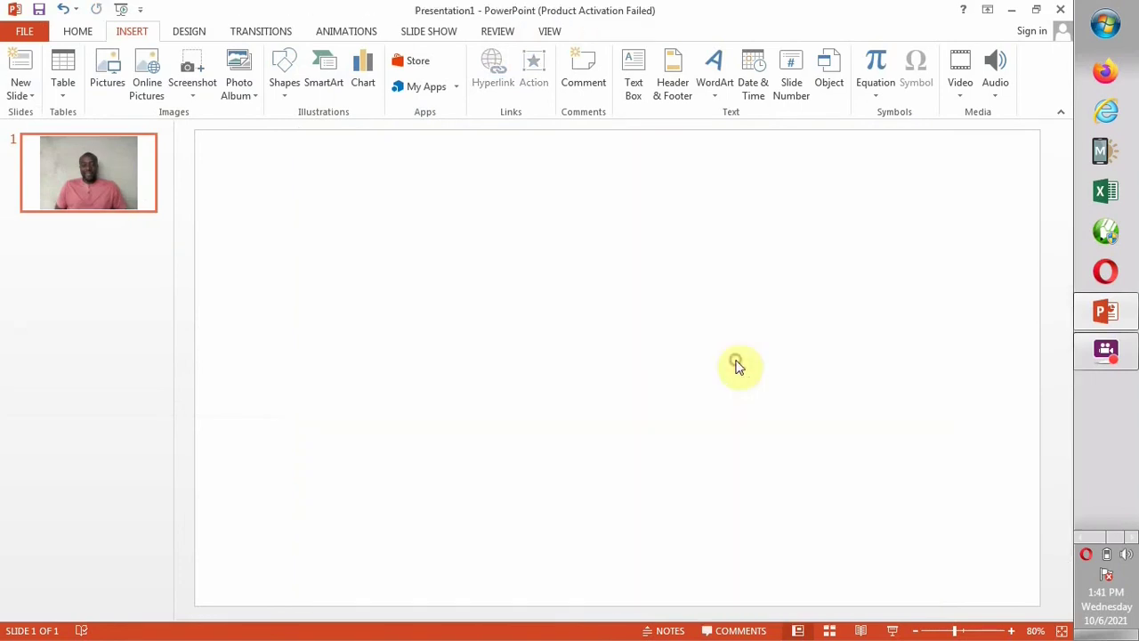
left_click(108, 76)
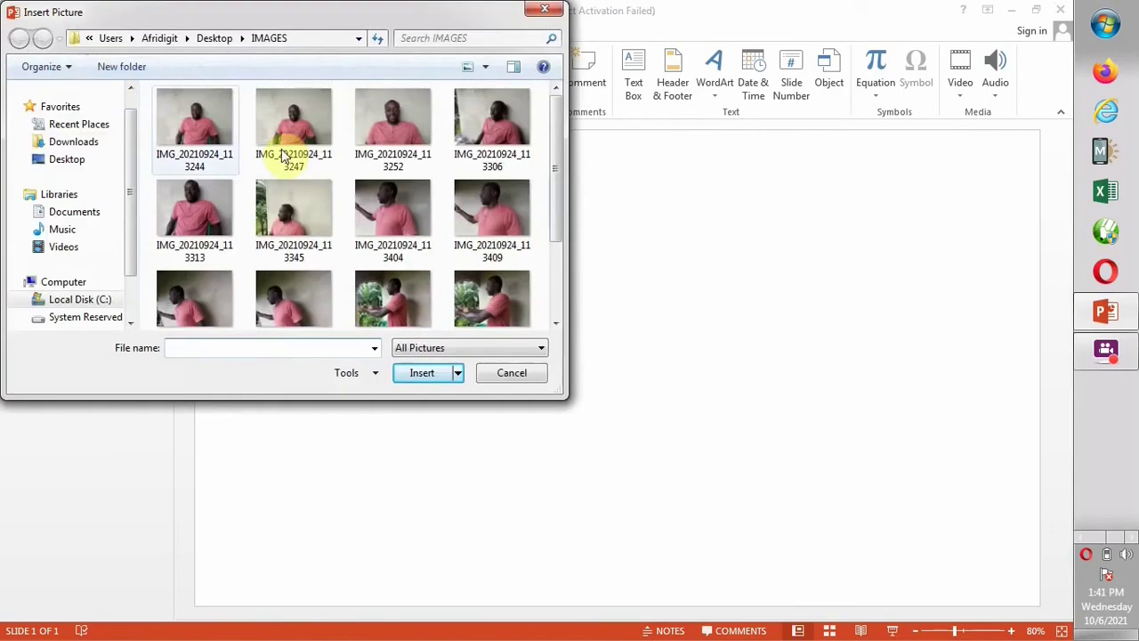
left_click(281, 219)
double_click(280, 222)
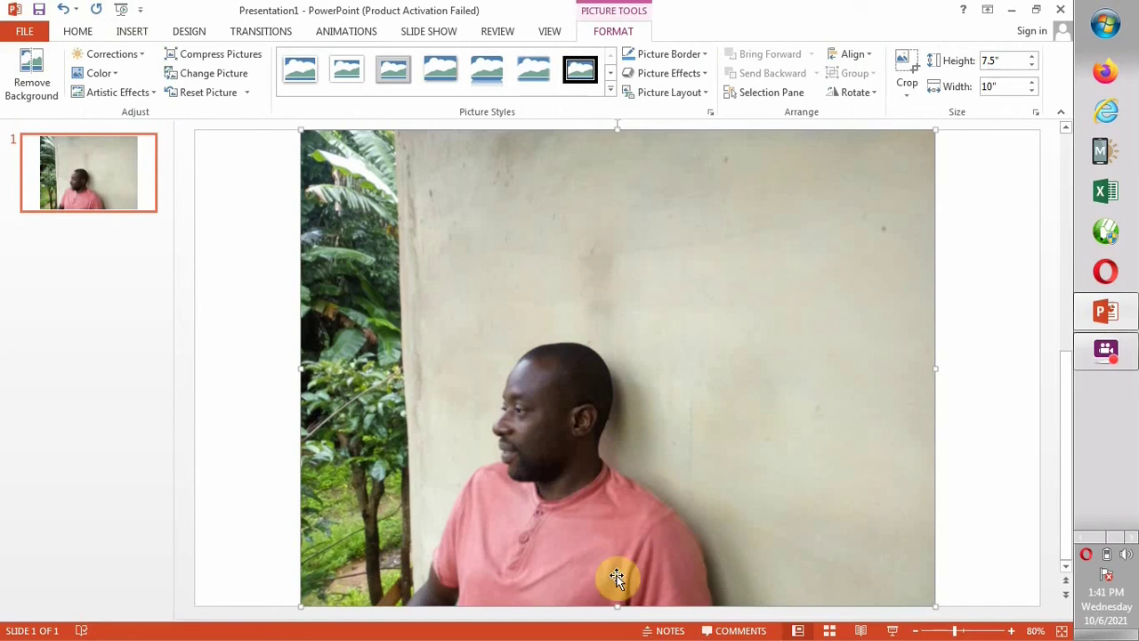
Step: Resize the photo by dragging its edges to about 7.77 by 5.72 inches
left_click_drag(619, 606, 615, 496)
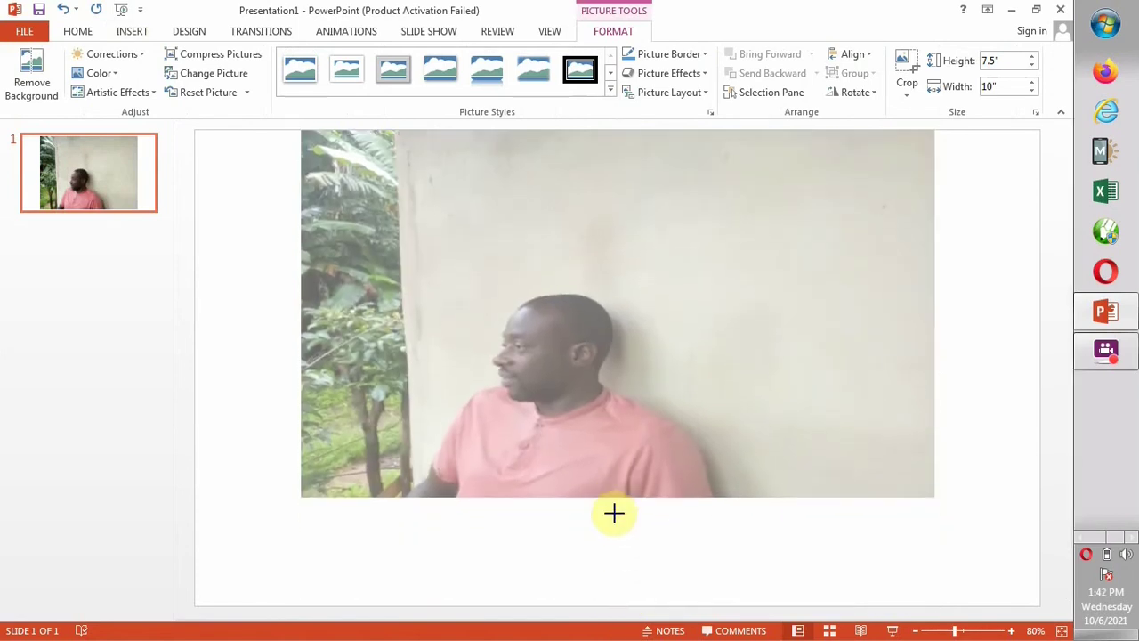
left_click_drag(615, 497, 610, 528)
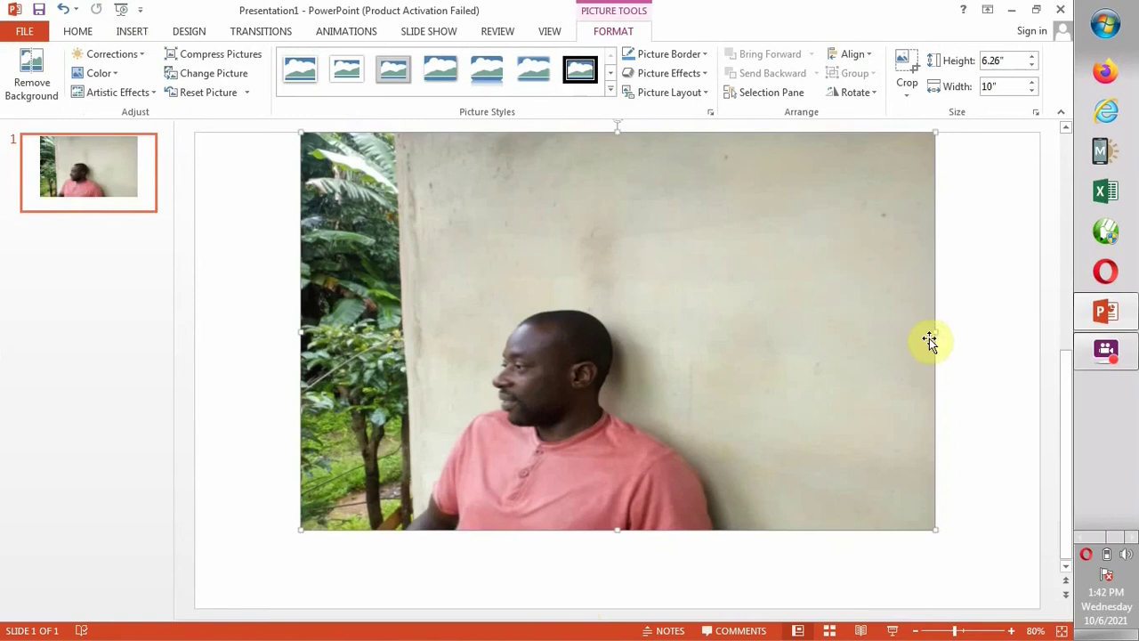
left_click_drag(935, 331, 824, 339)
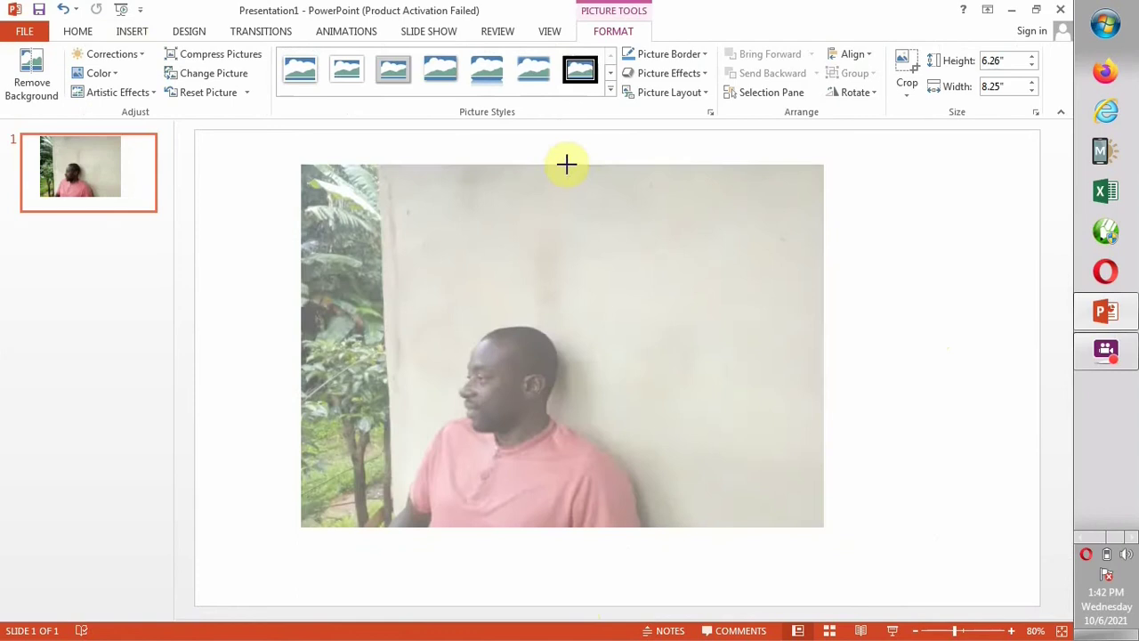
left_click_drag(563, 133, 564, 164)
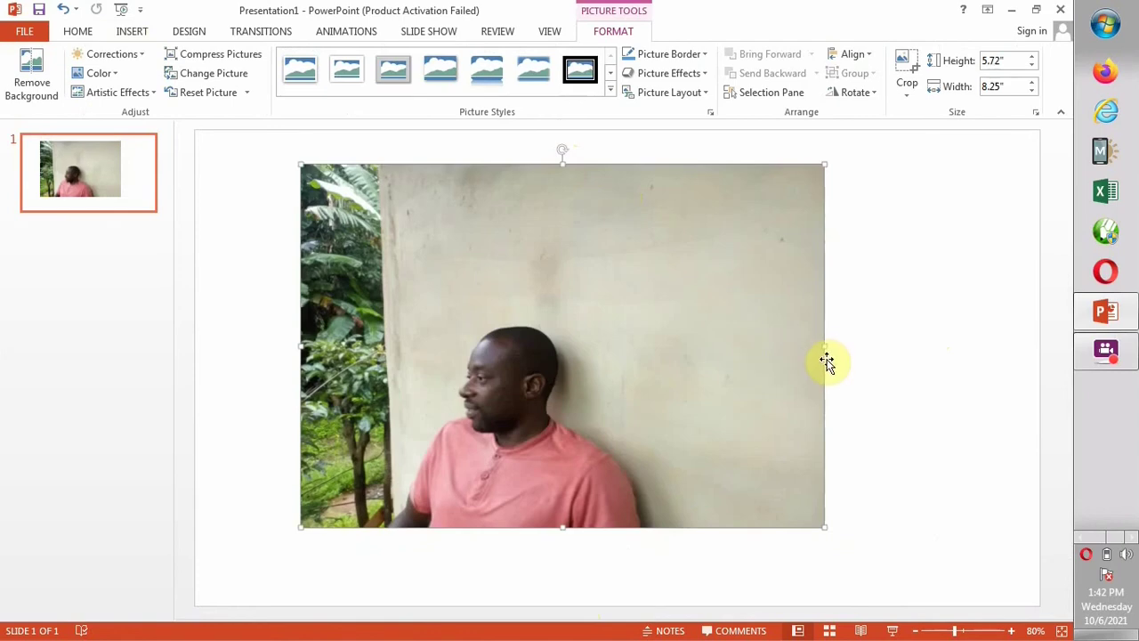
left_click_drag(823, 344, 793, 339)
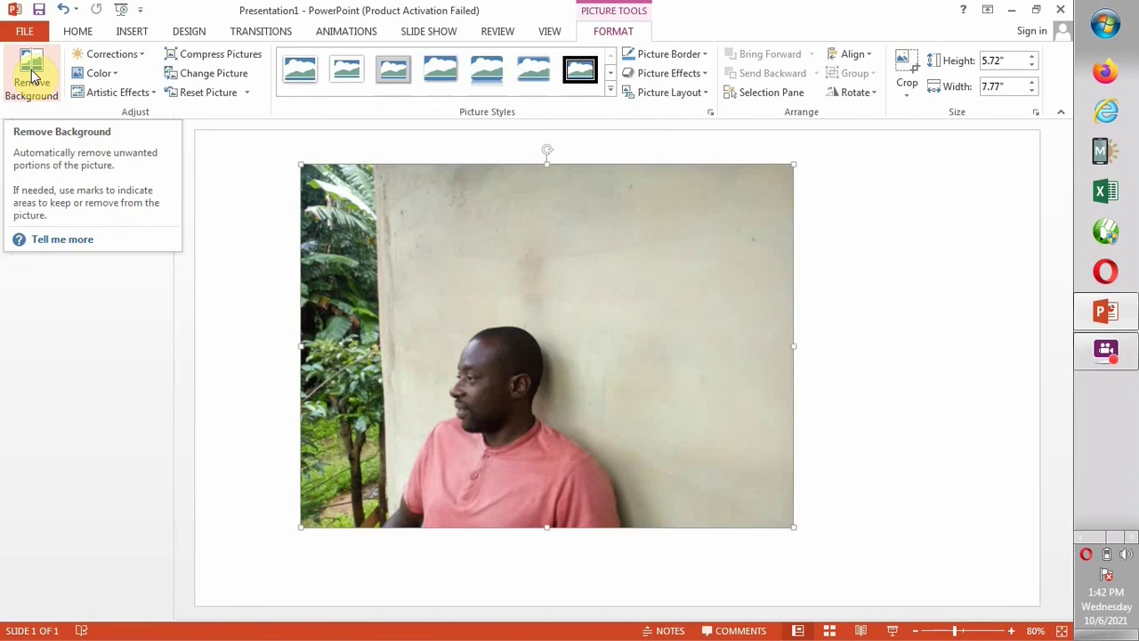
Step: Start Remove Background on the selected side-profile photo
left_click(33, 77)
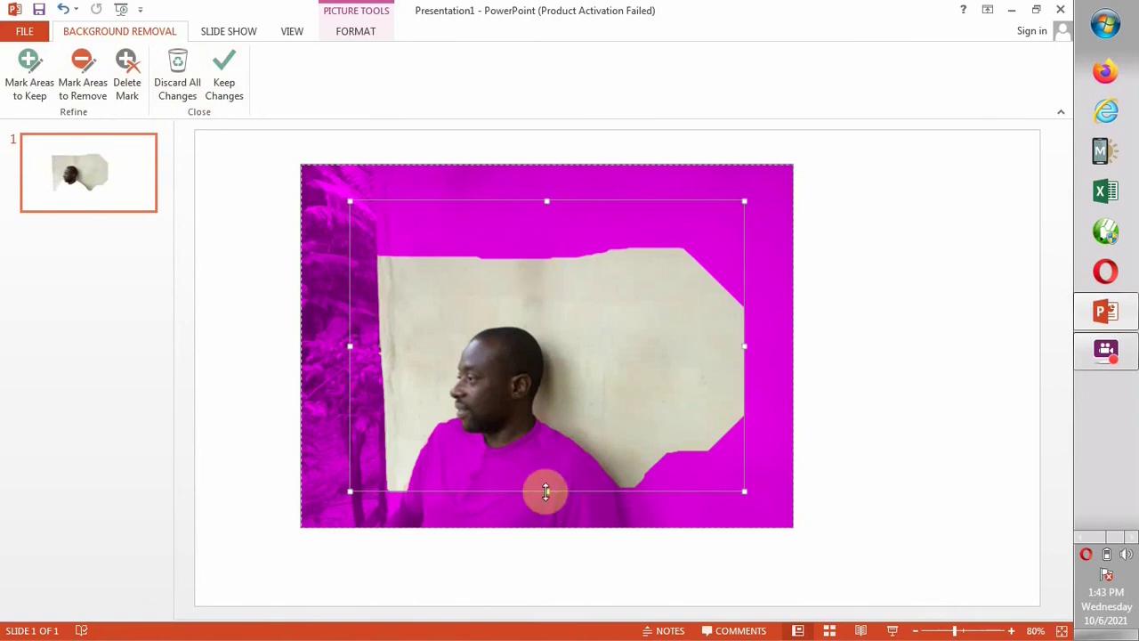
Step: Stretch the removal marquee to the photo's bottom, right, left and top edges
left_click_drag(546, 490, 549, 528)
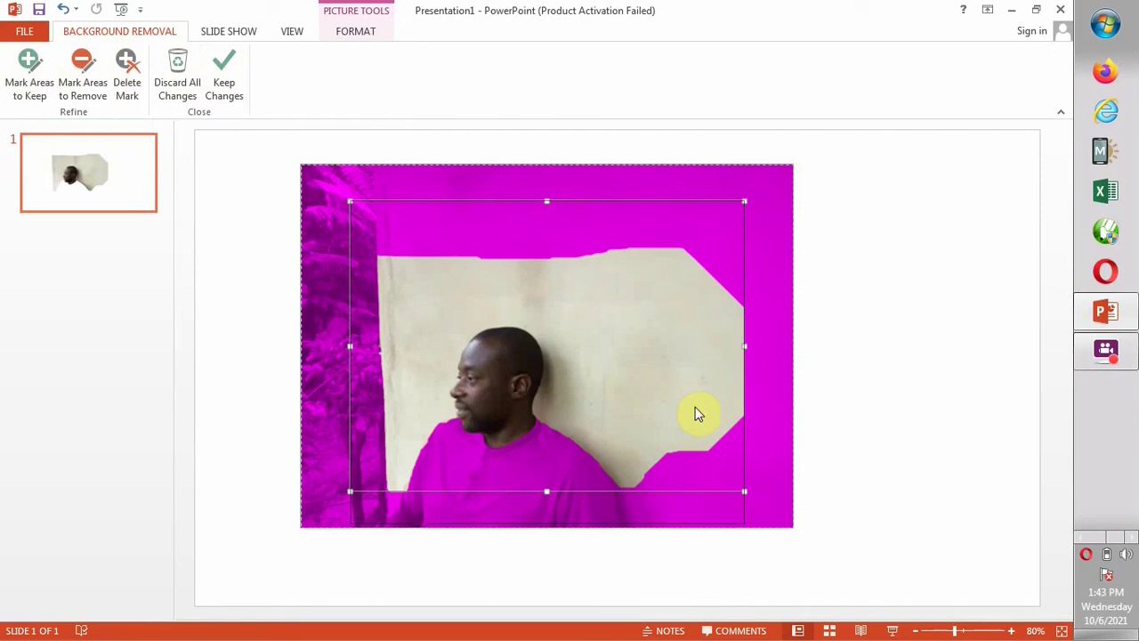
left_click(746, 344)
mouse_move(743, 359)
left_mouse_down()
mouse_move(743, 373)
mouse_move(783, 361)
left_mouse_up()
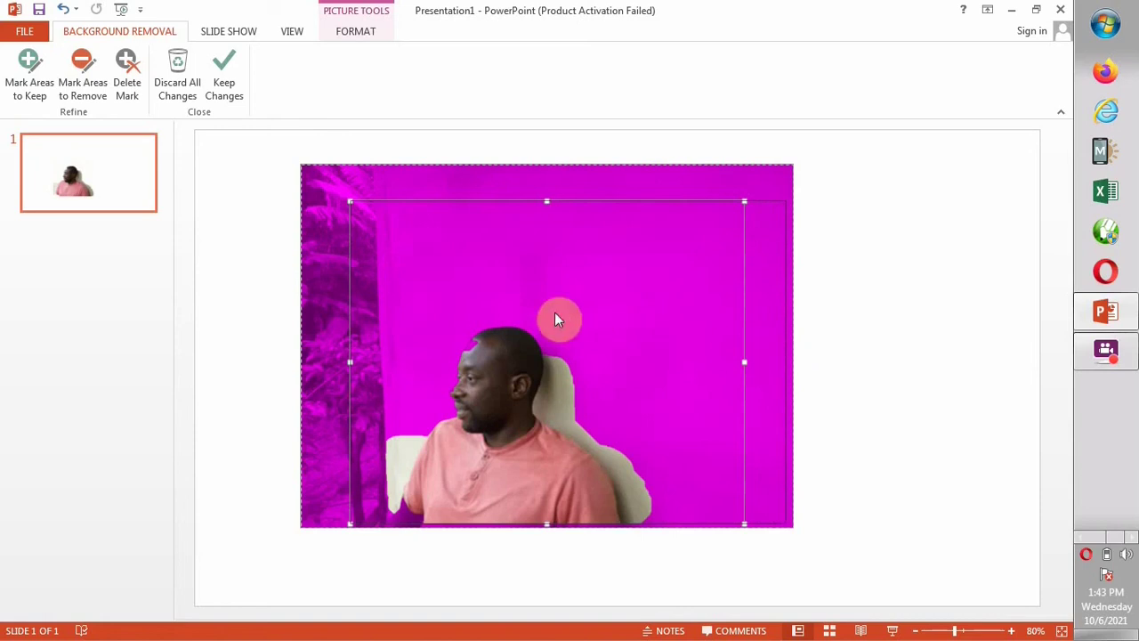
left_click(292, 389)
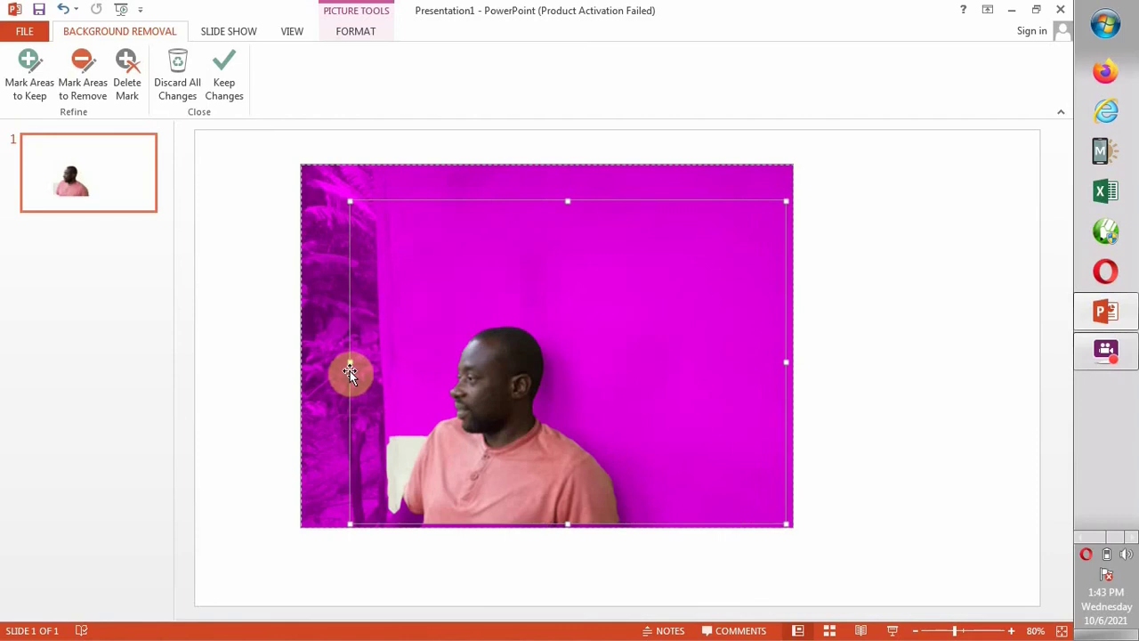
left_click_drag(350, 368, 301, 361)
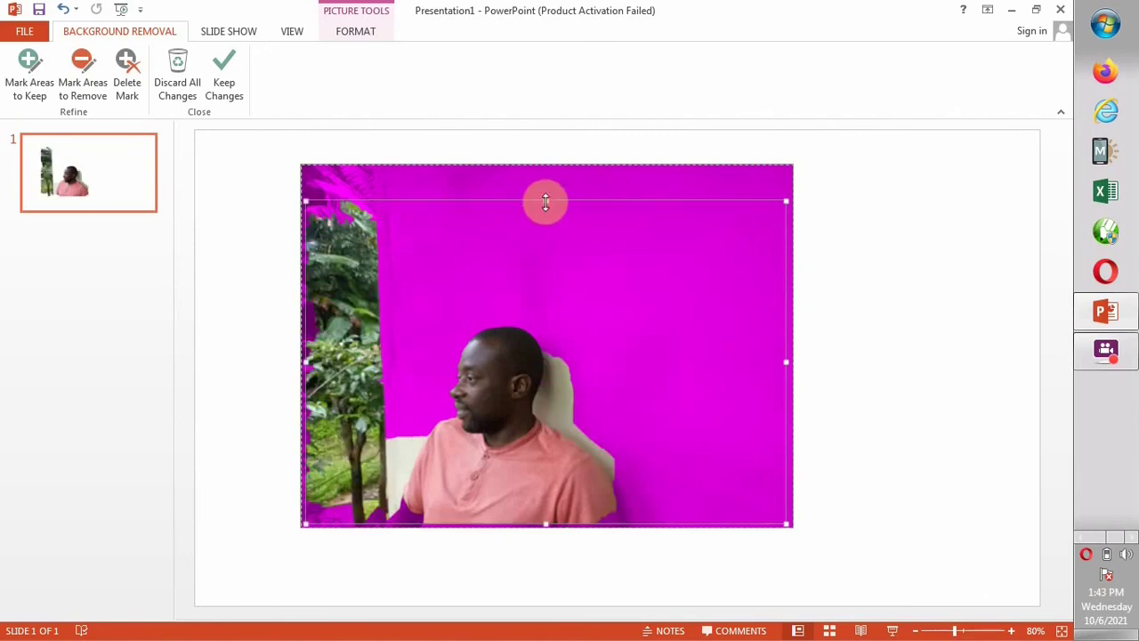
left_click_drag(546, 202, 545, 169)
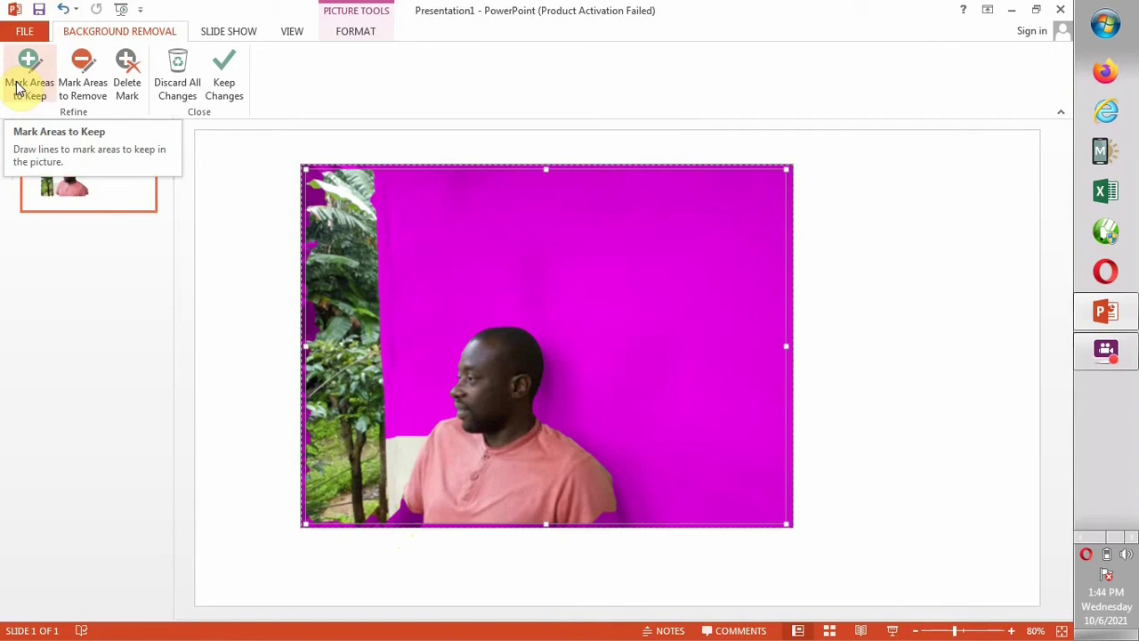
Step: Draw a Mark Areas to Keep line across the photo's bottom-left corner
left_click(18, 87)
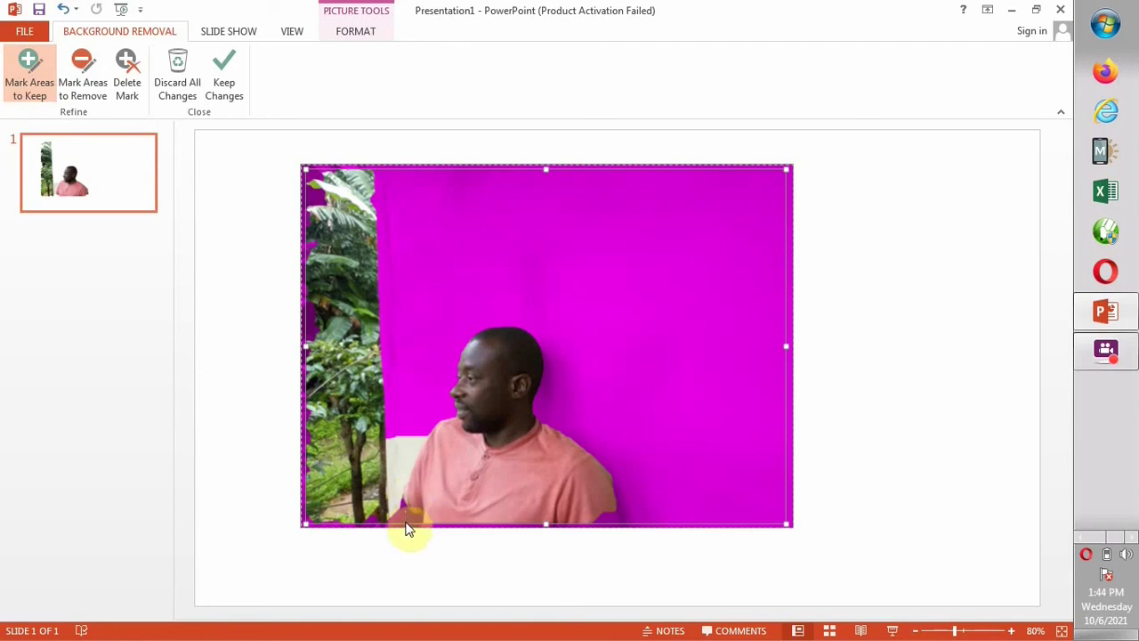
left_click(405, 525)
left_click_drag(405, 518, 438, 488)
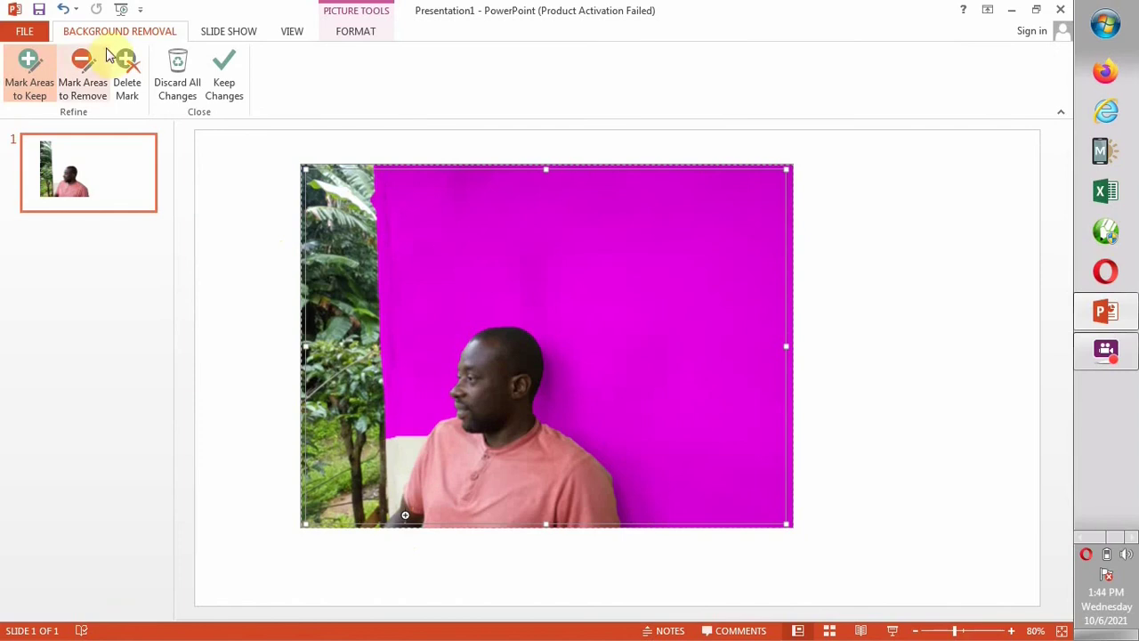
left_click(82, 94)
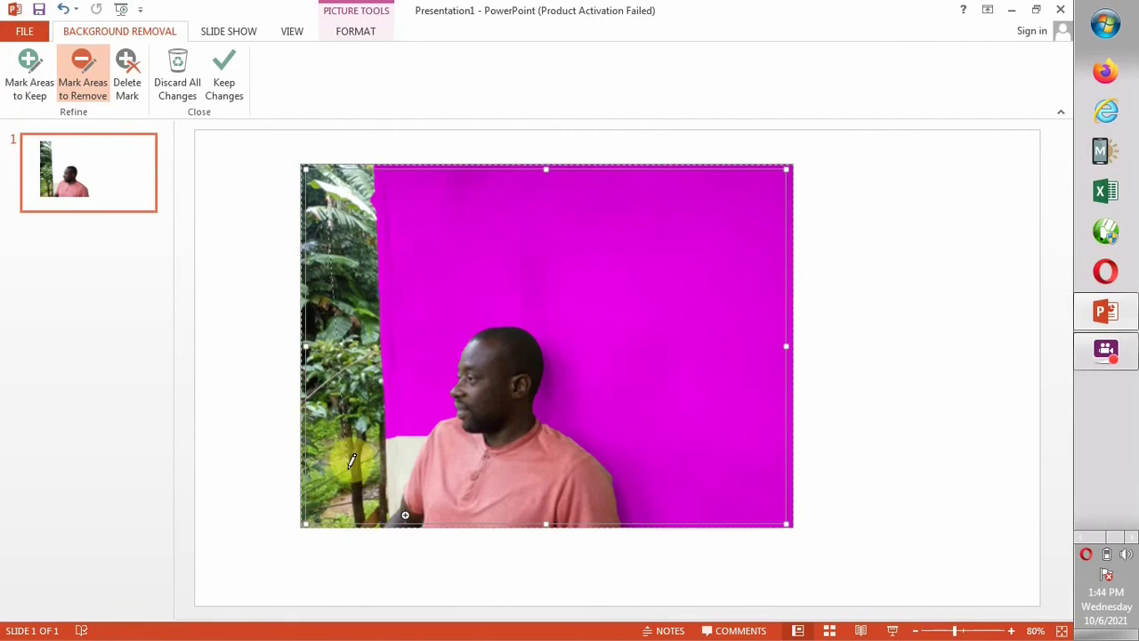
Step: Draw removal marks over the left tree strip, its lower part and remaining greenery
left_click_drag(352, 460, 351, 460)
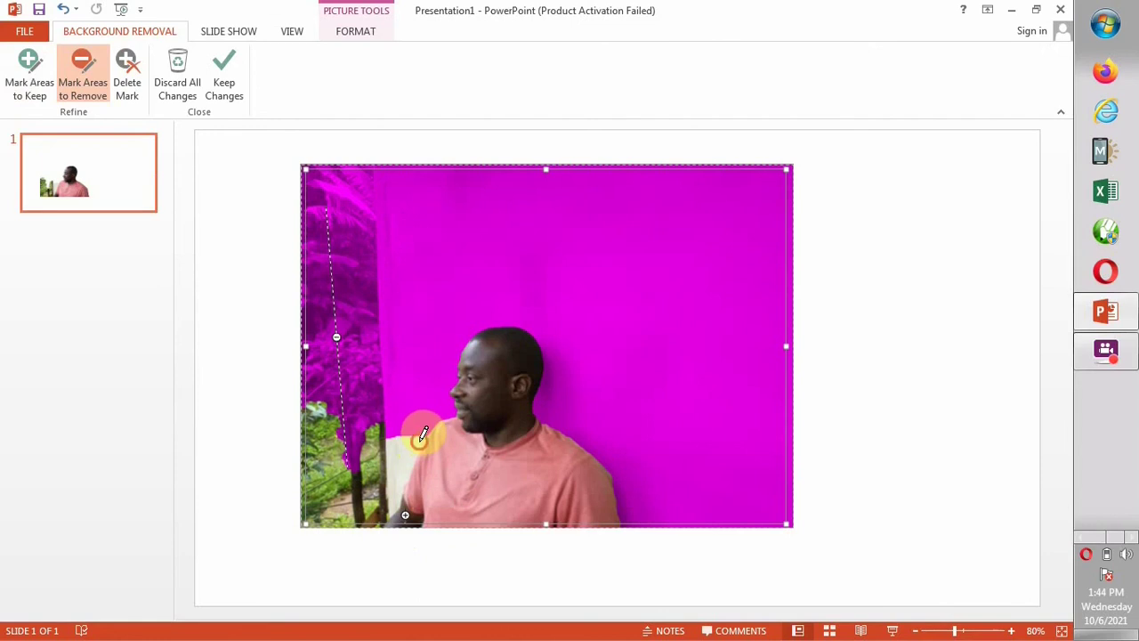
left_click_drag(416, 438, 360, 501)
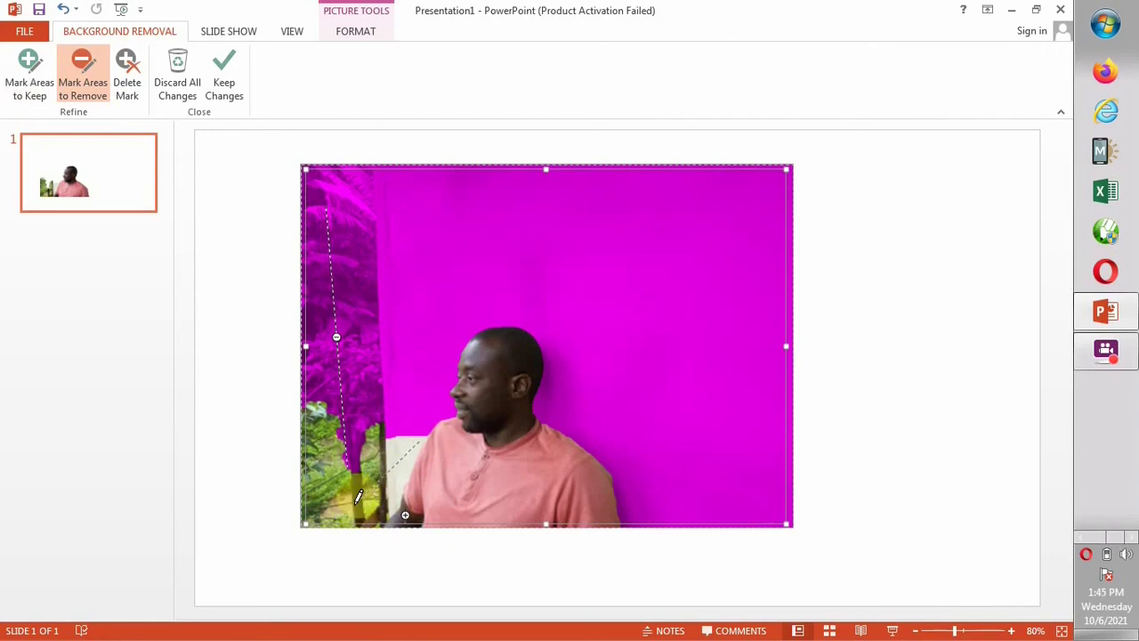
left_click(359, 496)
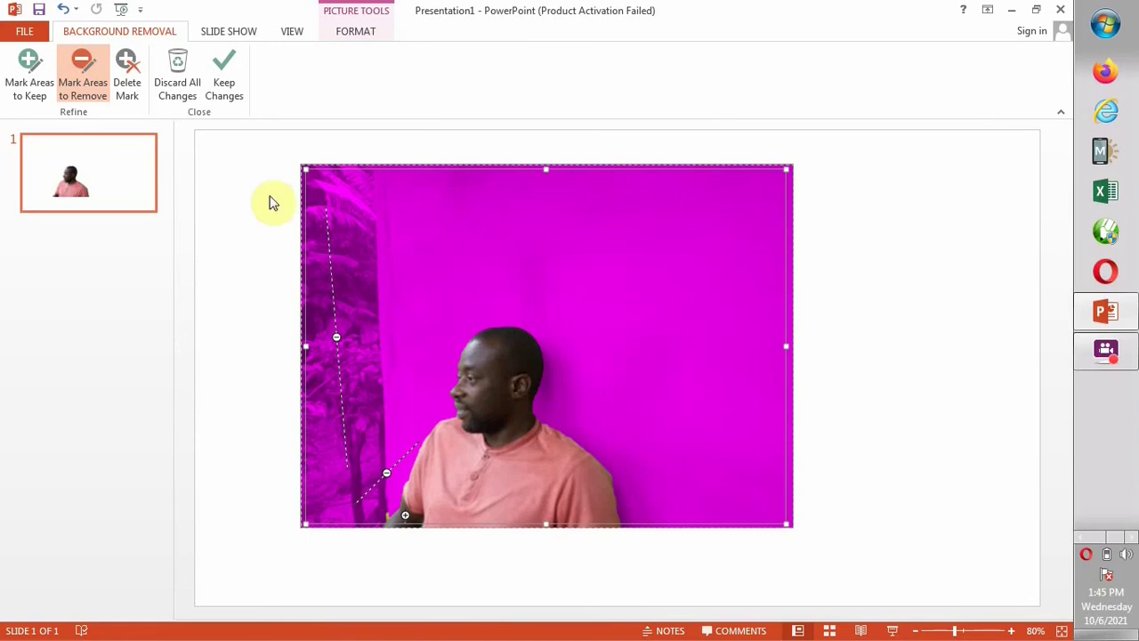
Step: Keep the background-removal changes and drag the cut-out man up and to the right
left_click(228, 82)
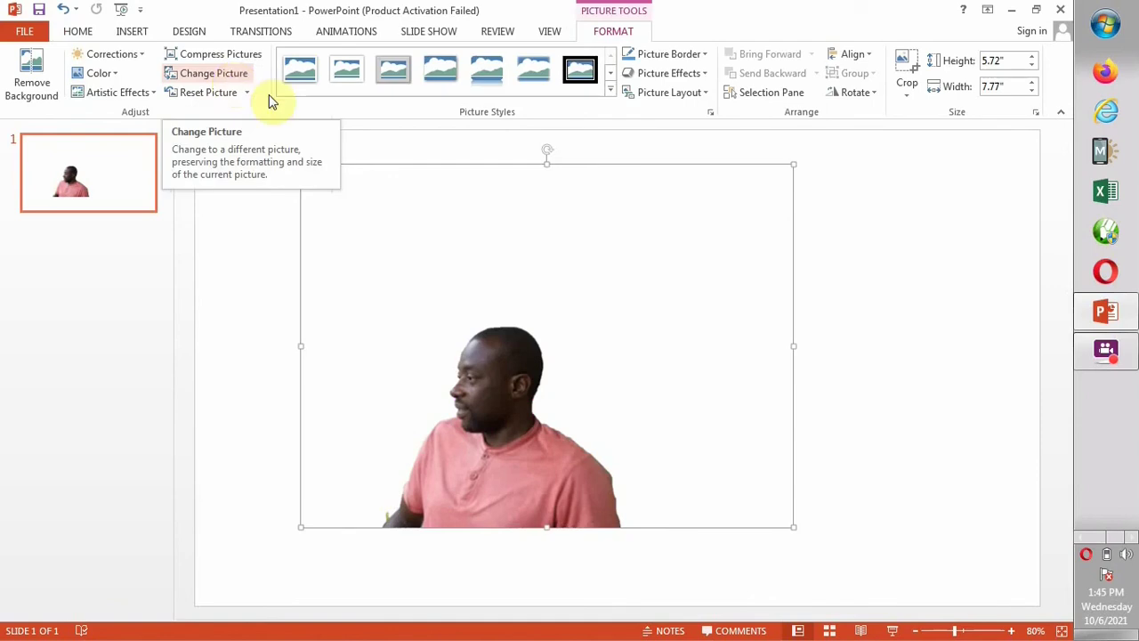
mouse_move(513, 423)
left_mouse_down()
mouse_move(508, 322)
mouse_move(519, 356)
left_mouse_up()
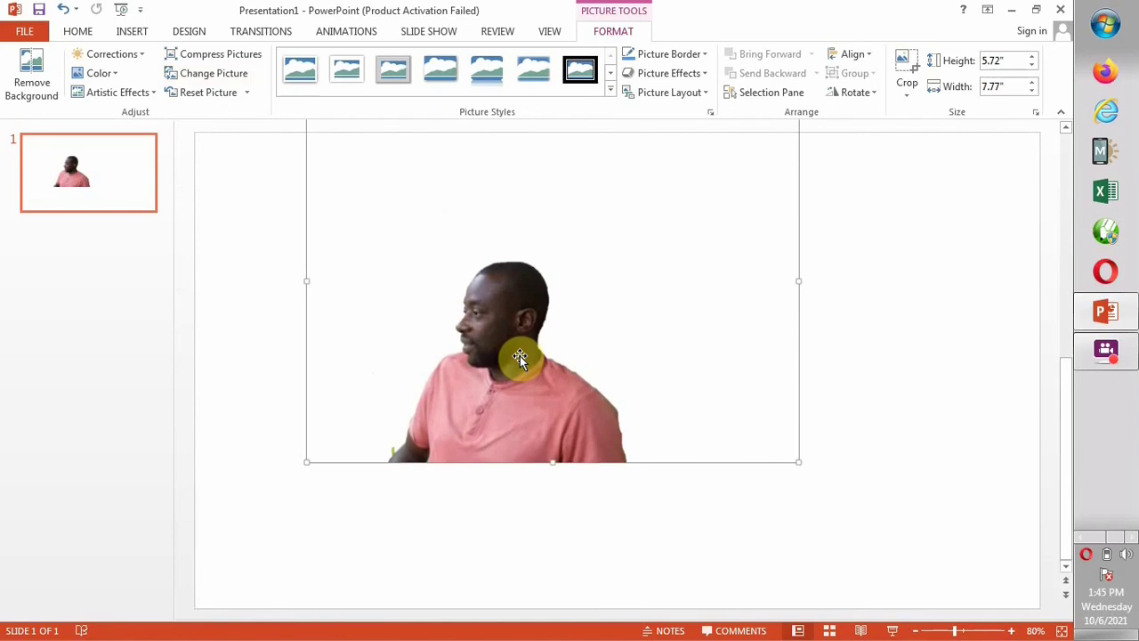
mouse_move(520, 356)
left_mouse_down()
mouse_move(681, 350)
mouse_move(713, 362)
left_mouse_up()
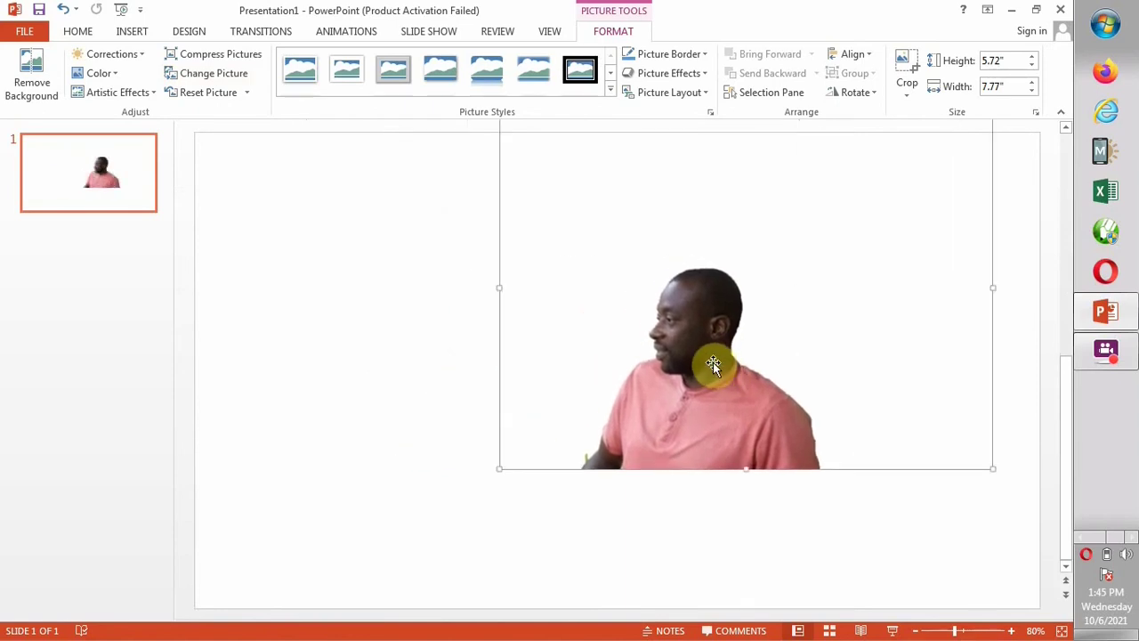